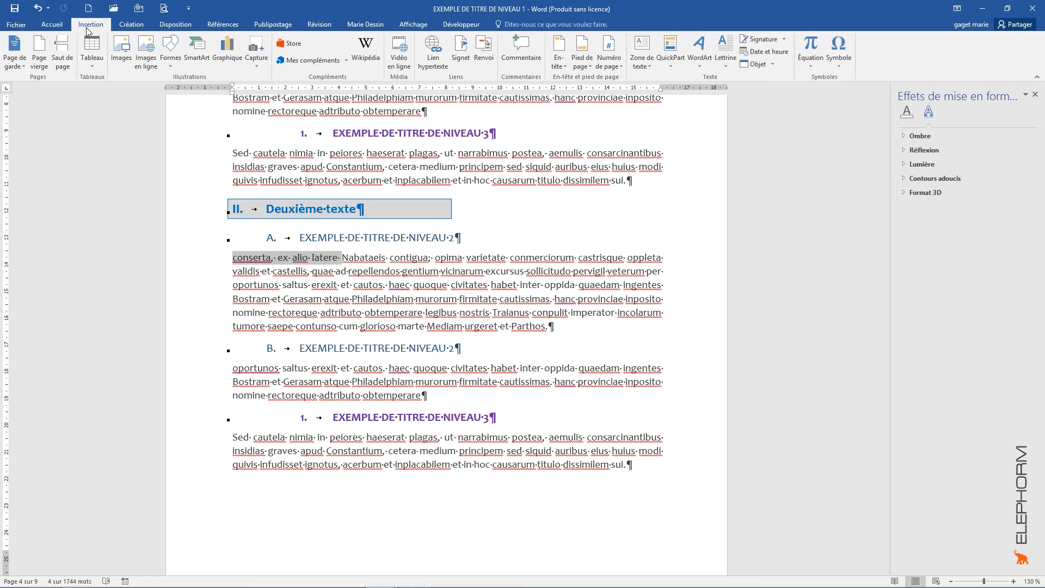
pyautogui.click(434, 52)
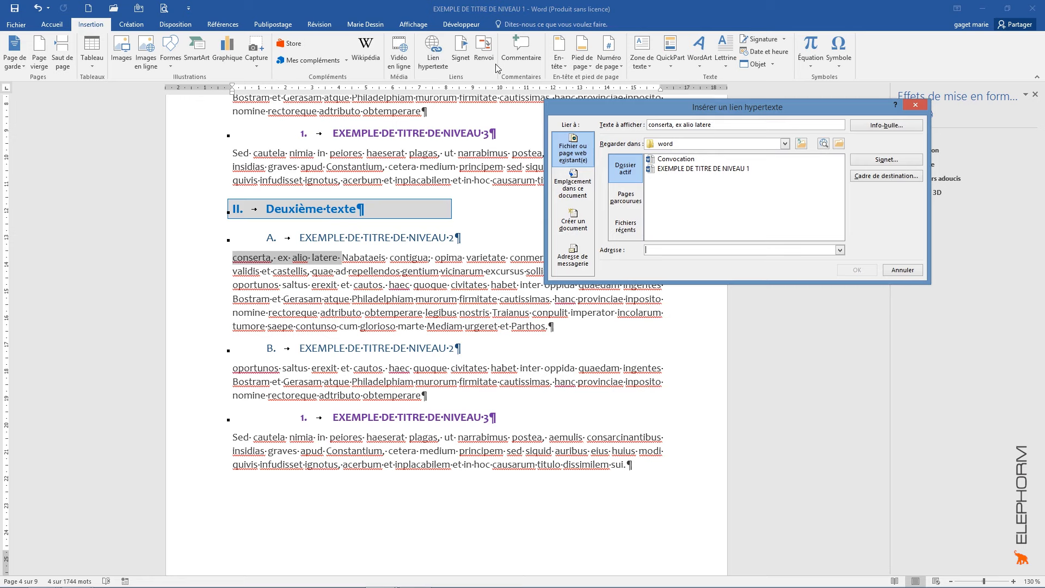
pyautogui.moveTo(721, 109); pyautogui.dragTo(594, 99)
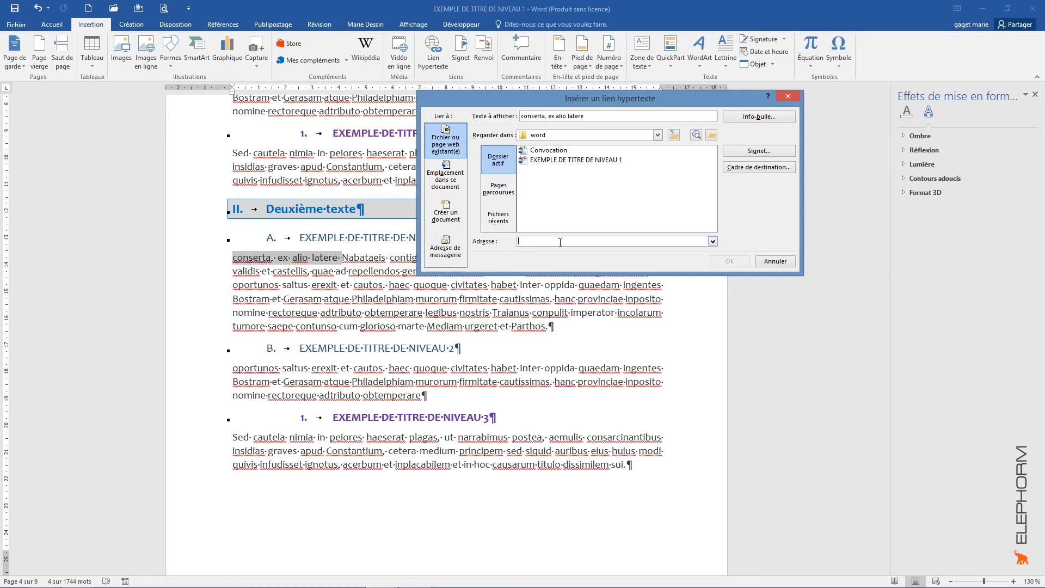
pyautogui.write('h')
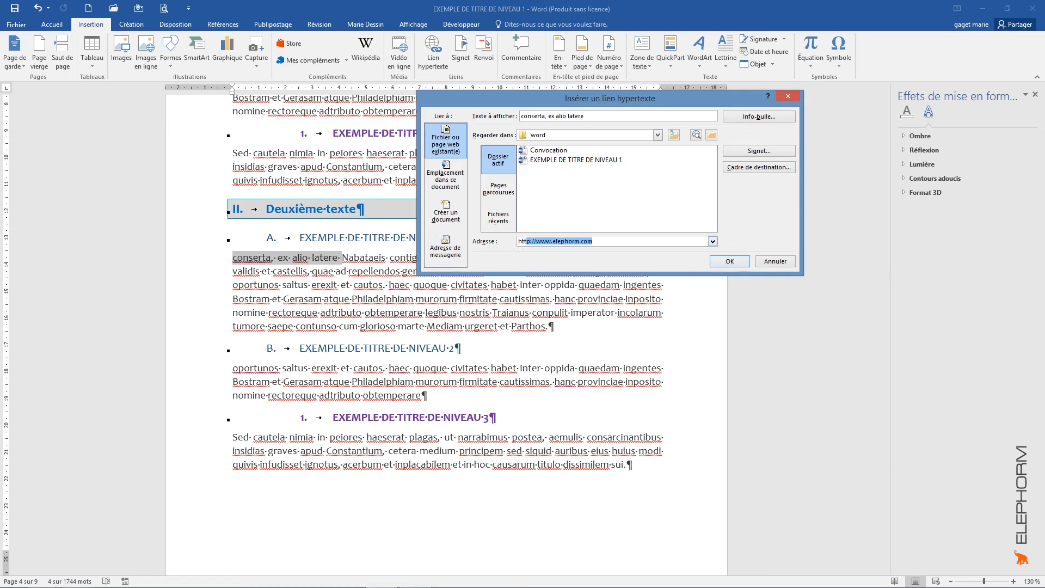
pyautogui.write('ttp')
pyautogui.moveTo(522, 244); pyautogui.dragTo(516, 244)
pyautogui.click(730, 261)
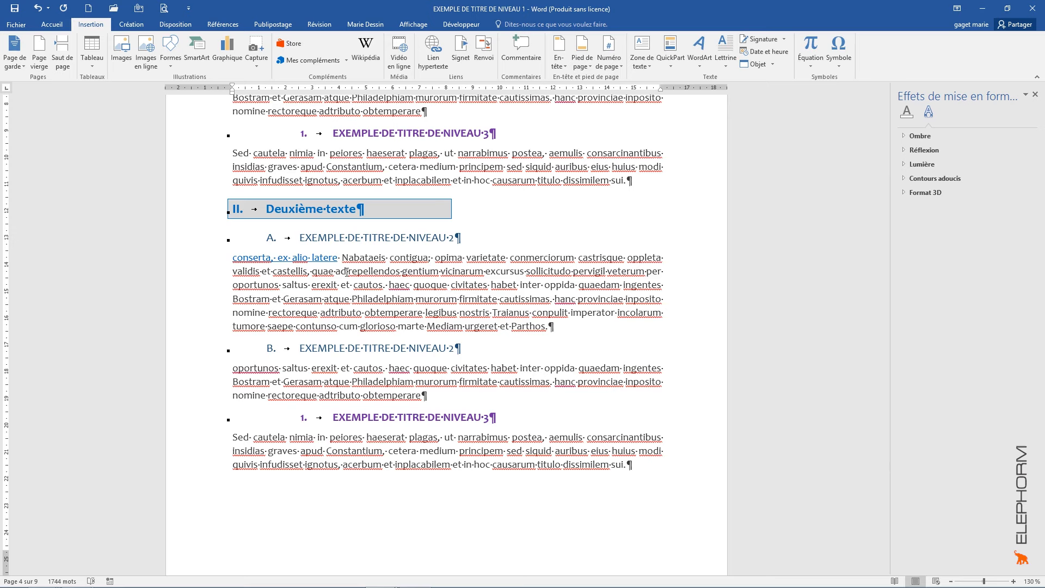
# Follow the "conserta, ex alio latere" link to view the Elephorm site in a maximized browser, and return to the Word document.
pyautogui.moveTo(284, 265)
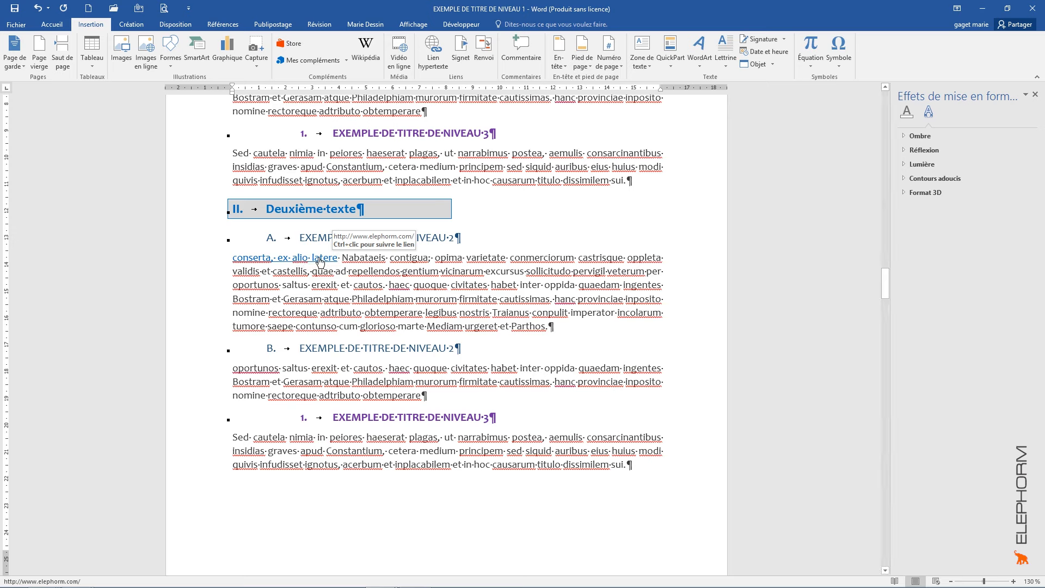
pyautogui.keyDown('ctrl'); pyautogui.click(309, 261); pyautogui.keyUp('ctrl')
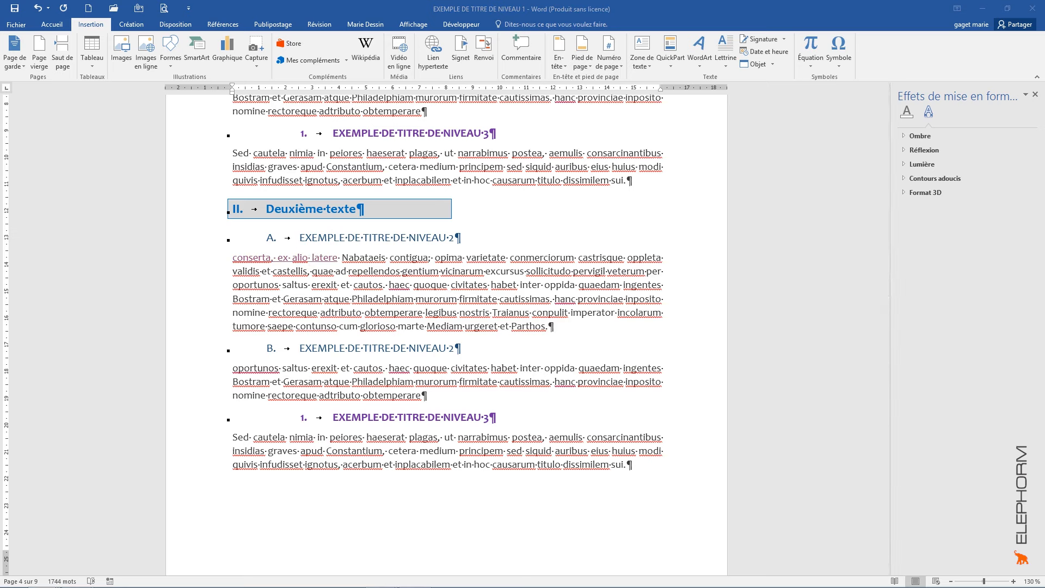
pyautogui.moveTo(1, 5); pyautogui.dragTo(371, 70)
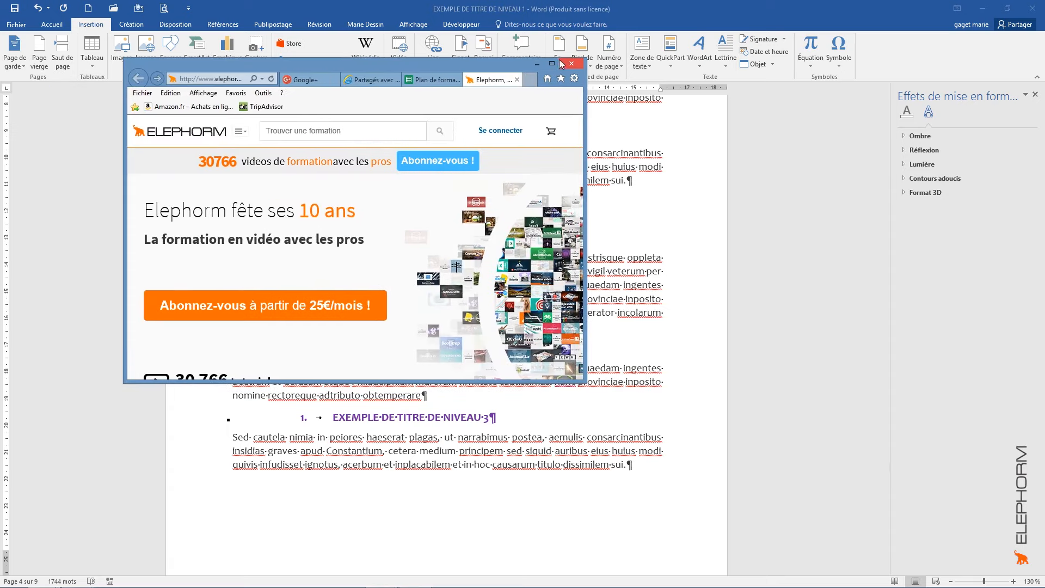
pyautogui.click(552, 64)
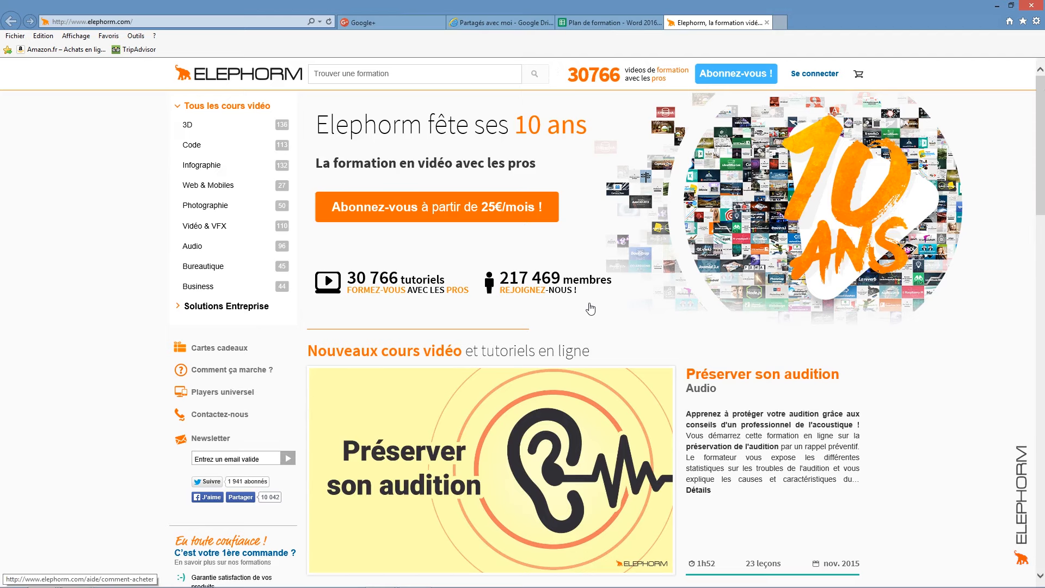
pyautogui.moveTo(998, 5)
pyautogui.moveTo(885, 6); pyautogui.dragTo(183, 573)
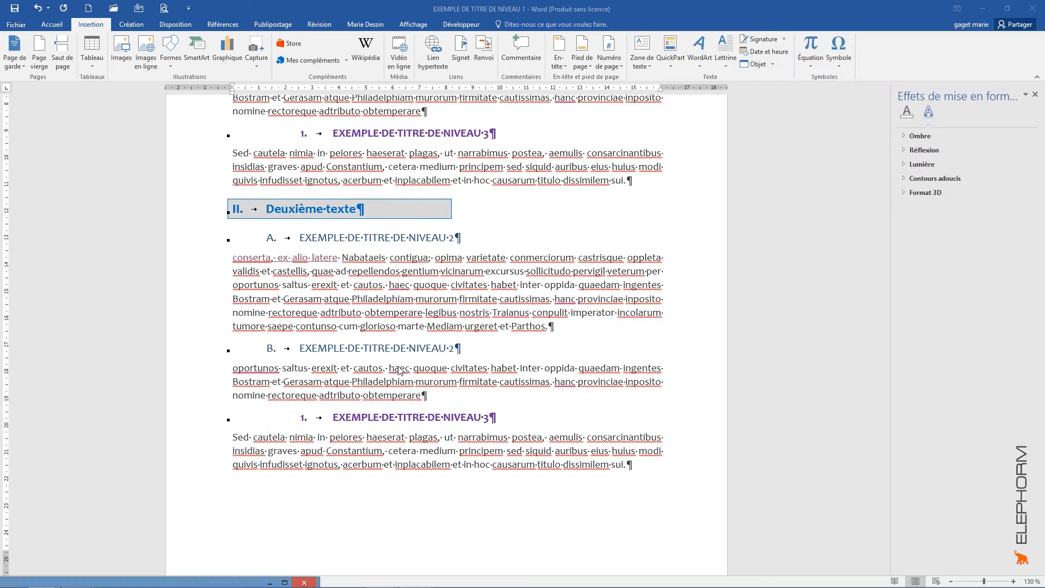
pyautogui.click(492, 273)
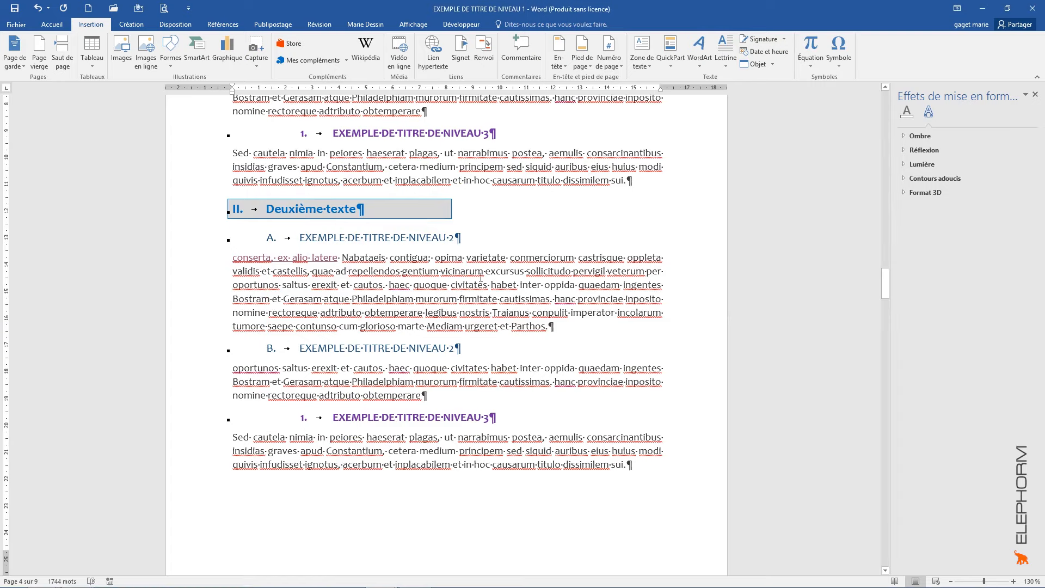
# Add a new line reading "tableau excel" below the subsection B paragraph, above the level 3 heading that precedes section IV.
pyautogui.scroll(-6, 481, 278)
pyautogui.scroll(-3, 499, 297)
pyautogui.scroll(-3, 496, 305)
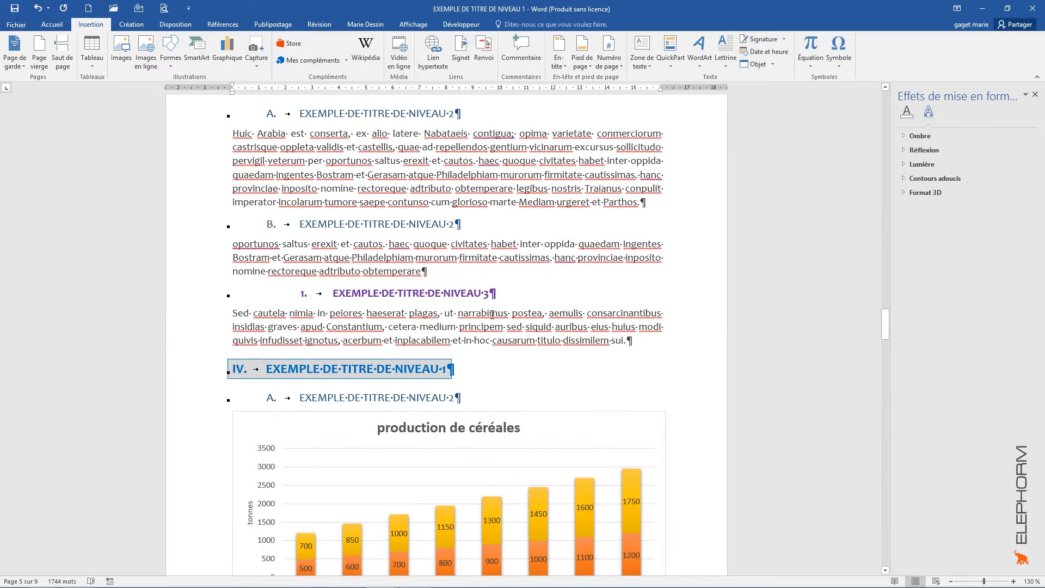
pyautogui.scroll(-2, 492, 314)
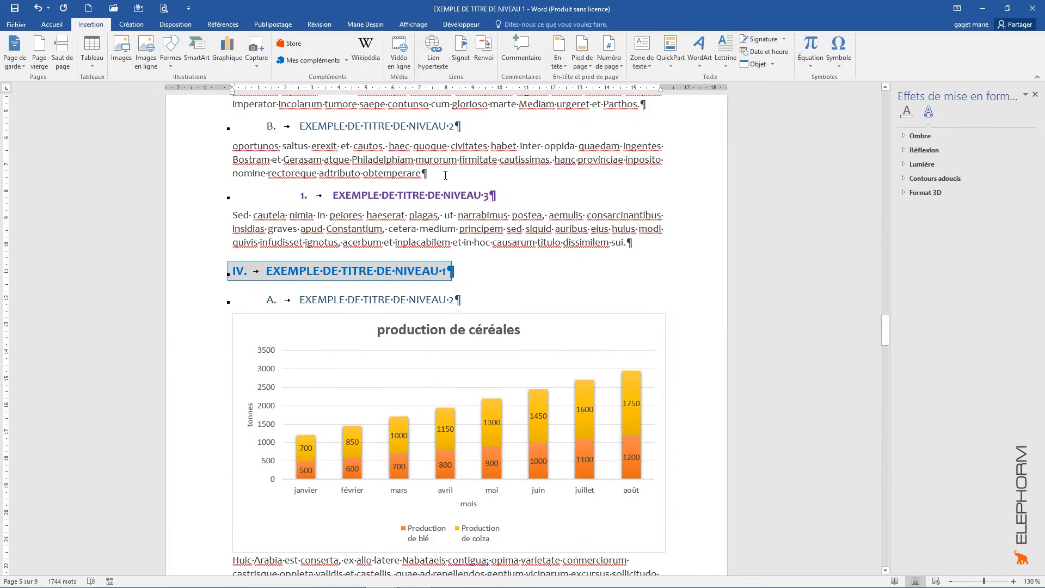
pyautogui.press('Return')
pyautogui.write('ta')
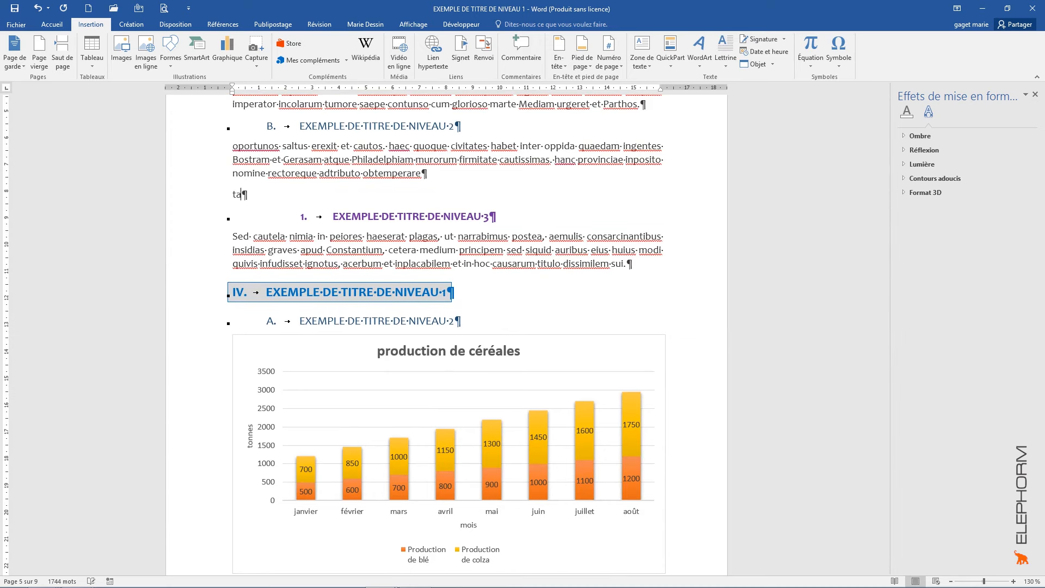
pyautogui.write('bleau excel')
# Insert a hyperlink on the text "tableau excel" pointing to the file "tableau Excel" in the Bureau folder.
pyautogui.doubleClick(248, 197)
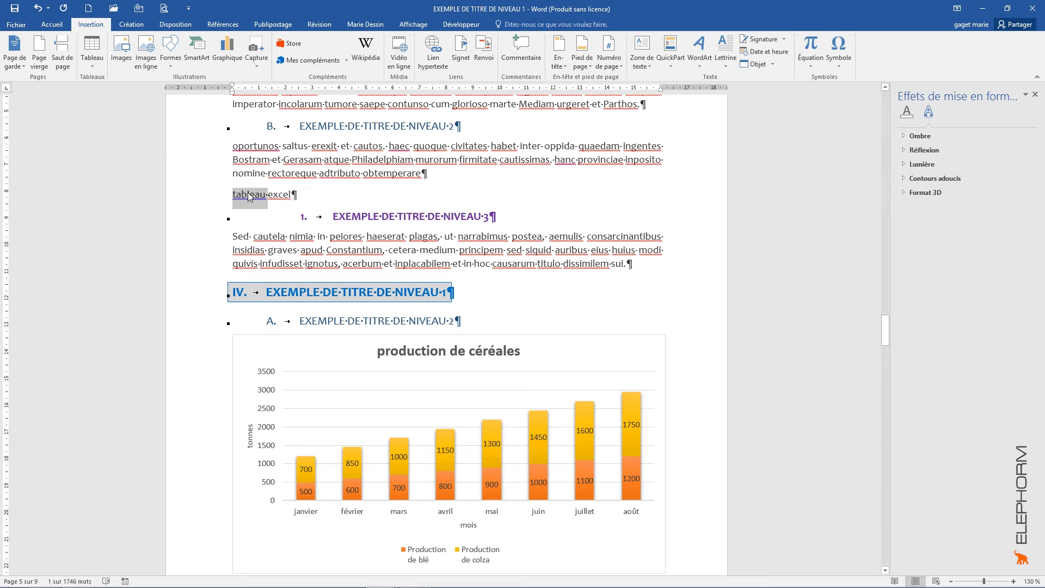
pyautogui.click(215, 196)
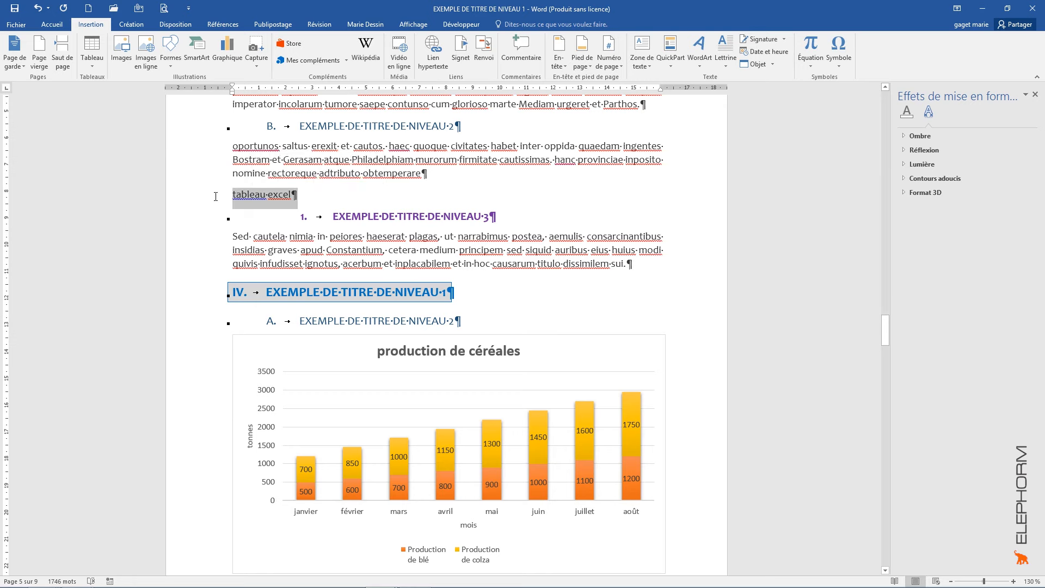
pyautogui.moveTo(233, 196); pyautogui.dragTo(290, 195)
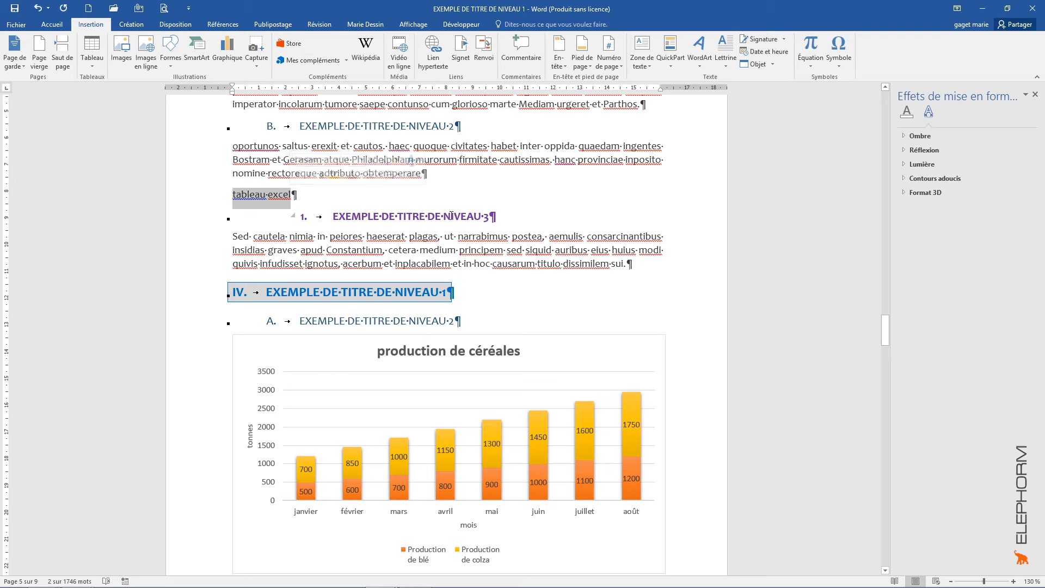
pyautogui.click(445, 71)
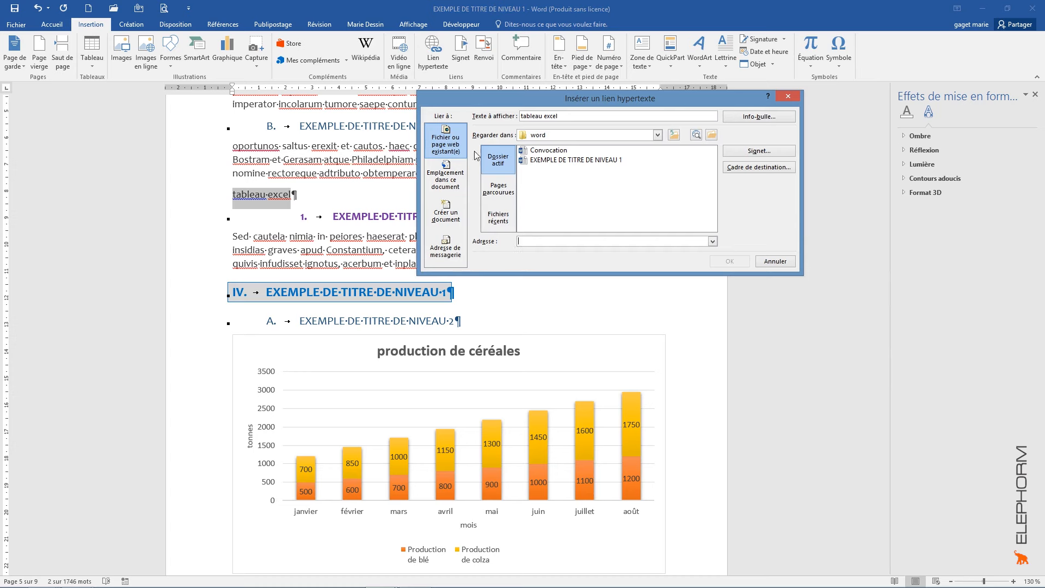
pyautogui.click(658, 135)
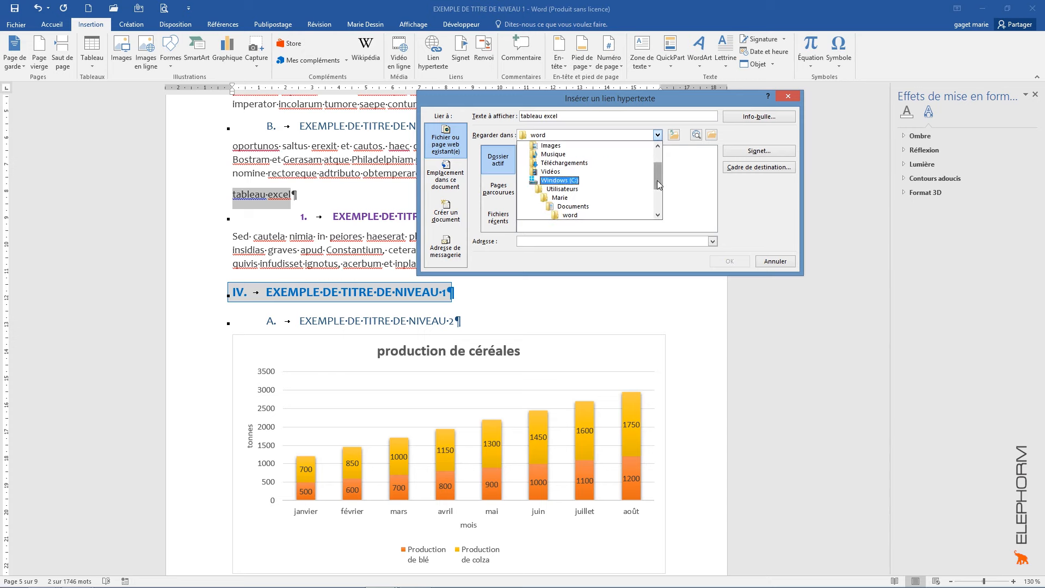
pyautogui.scroll(2, 658, 181)
pyautogui.click(574, 149)
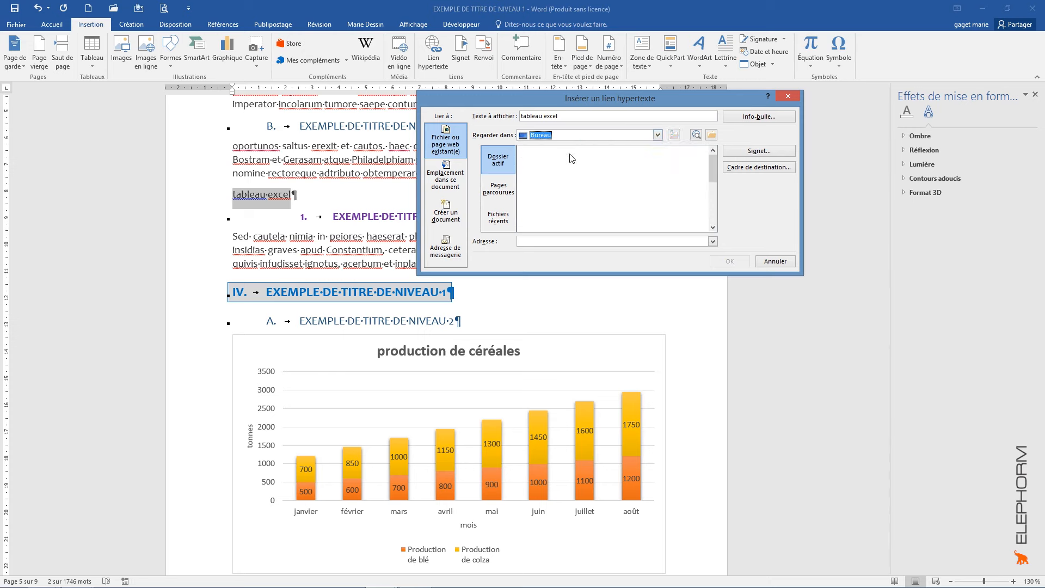
pyautogui.moveTo(712, 169); pyautogui.dragTo(712, 216)
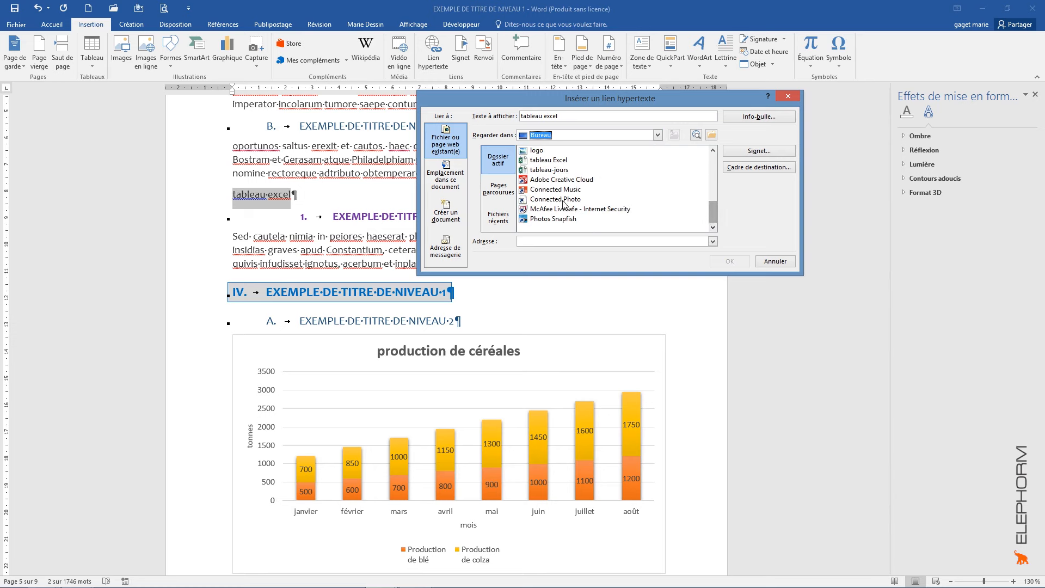
pyautogui.click(561, 163)
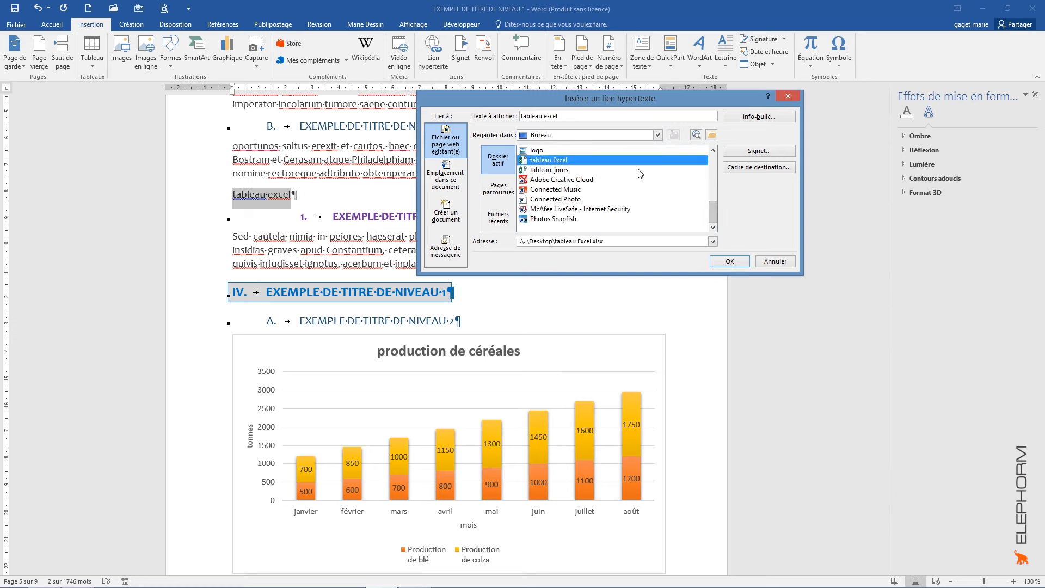
pyautogui.click(729, 262)
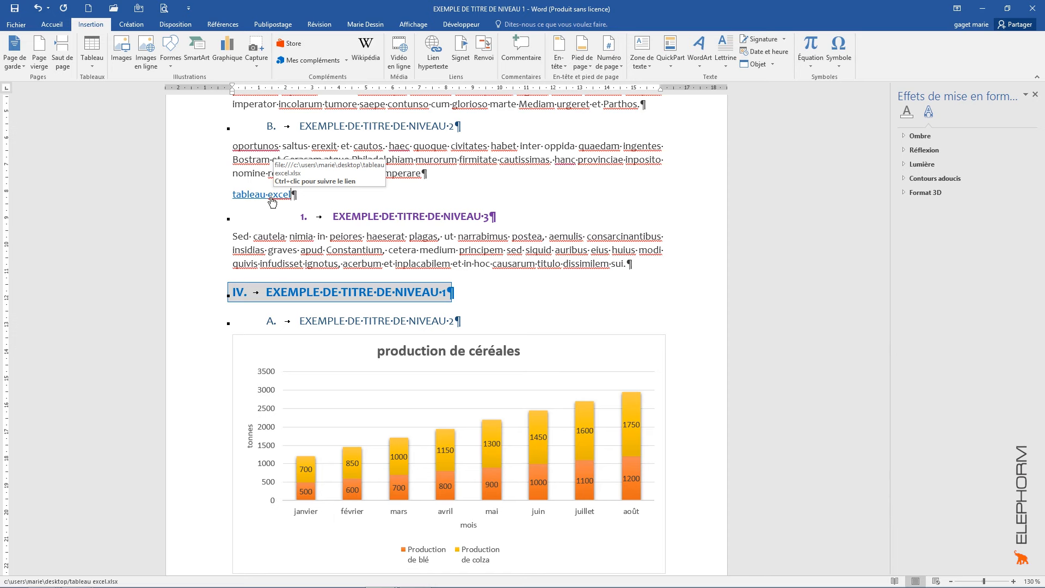
# Follow the "tableau excel" link to view the pie chart in the linked workbook, and close Excel.
pyautogui.keyDown('ctrl'); pyautogui.click(271, 199); pyautogui.keyUp('ctrl')
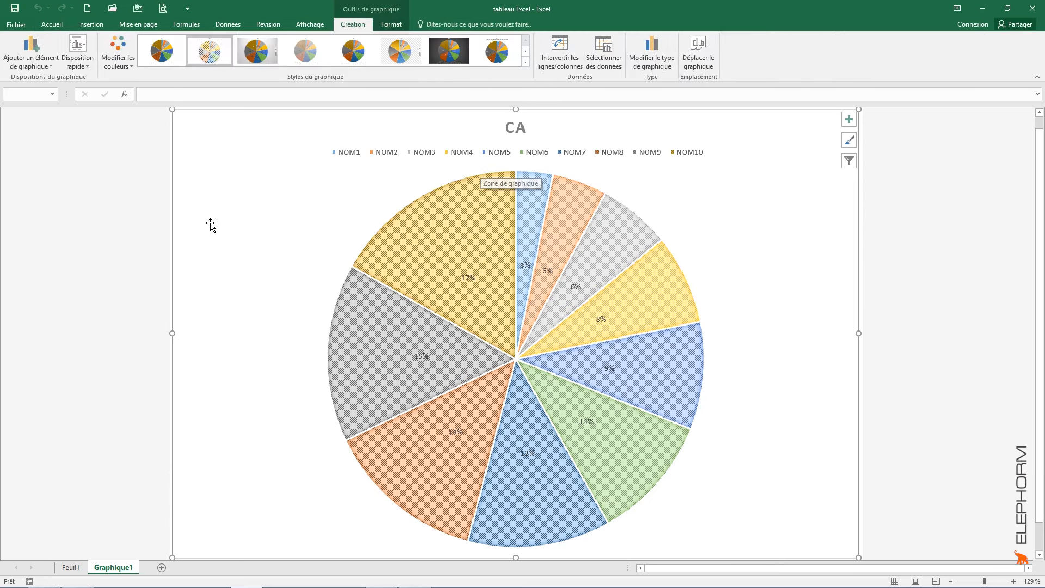
pyautogui.scroll(-1, 256, 221)
pyautogui.scroll(1, 266, 242)
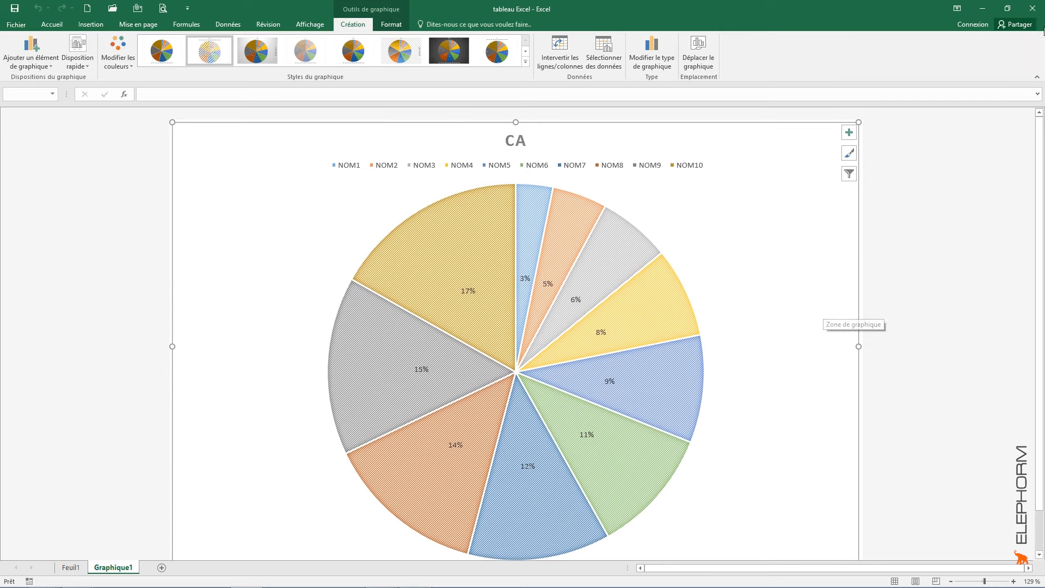
pyautogui.click(1033, 8)
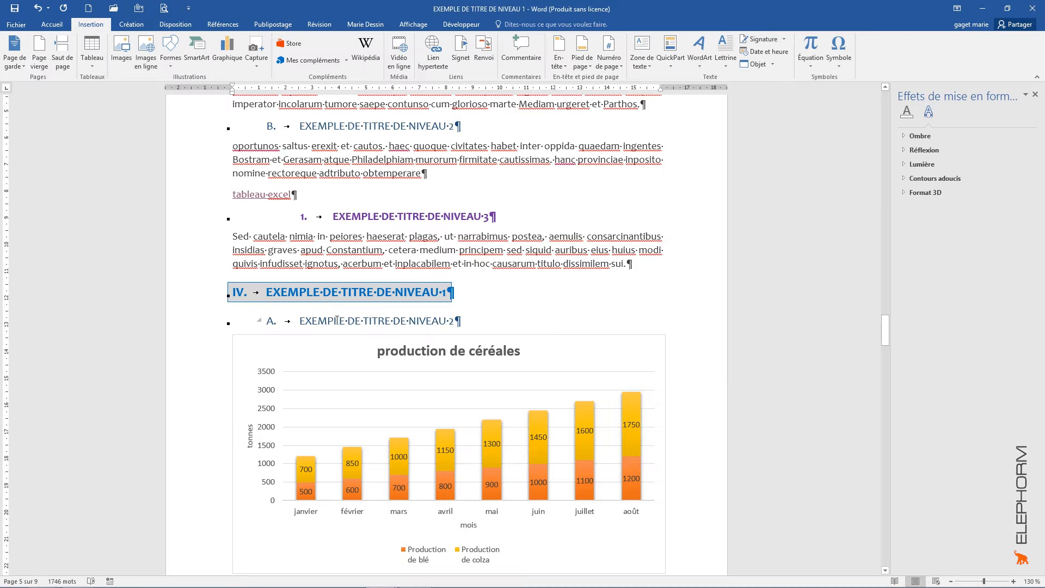